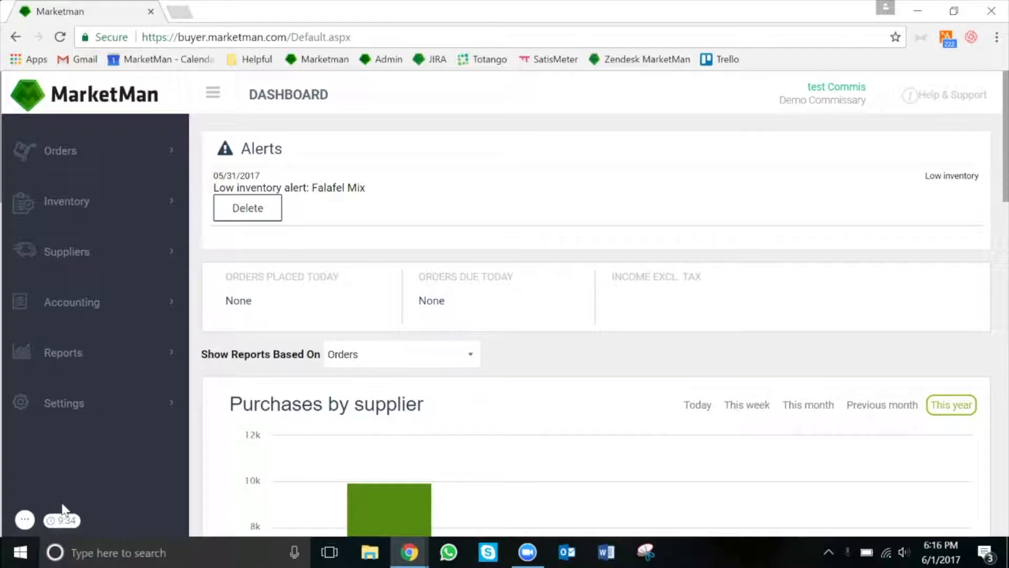
# Step: Go to Inventory items > Import from Excel and download and open the sample file
pyautogui.click(71, 216)
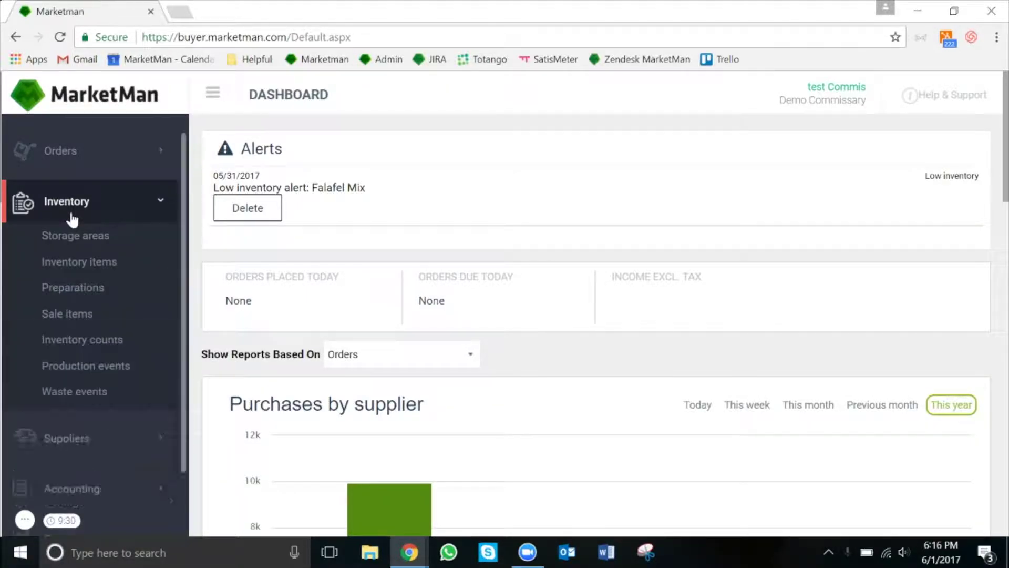
pyautogui.click(65, 263)
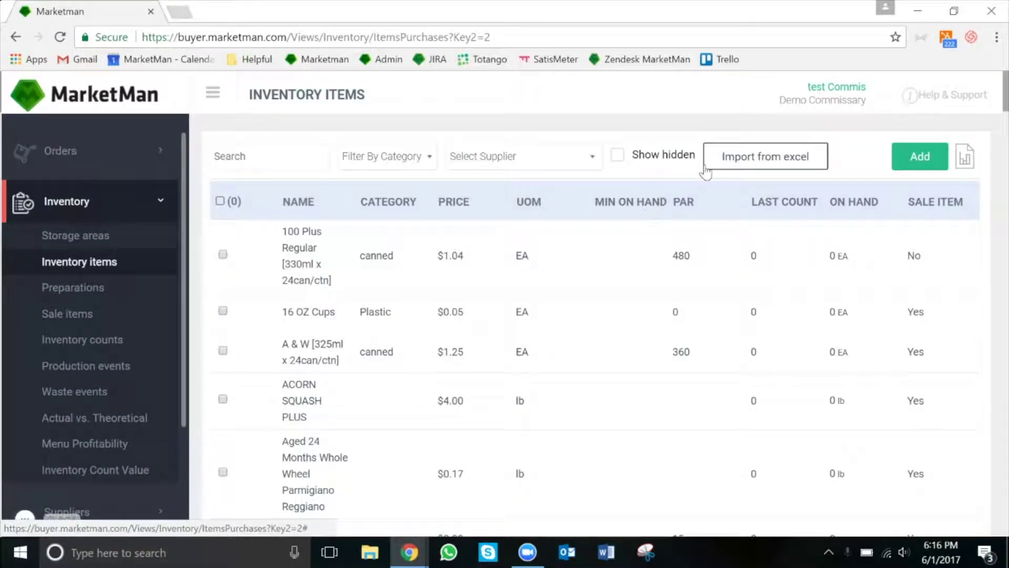
pyautogui.click(734, 156)
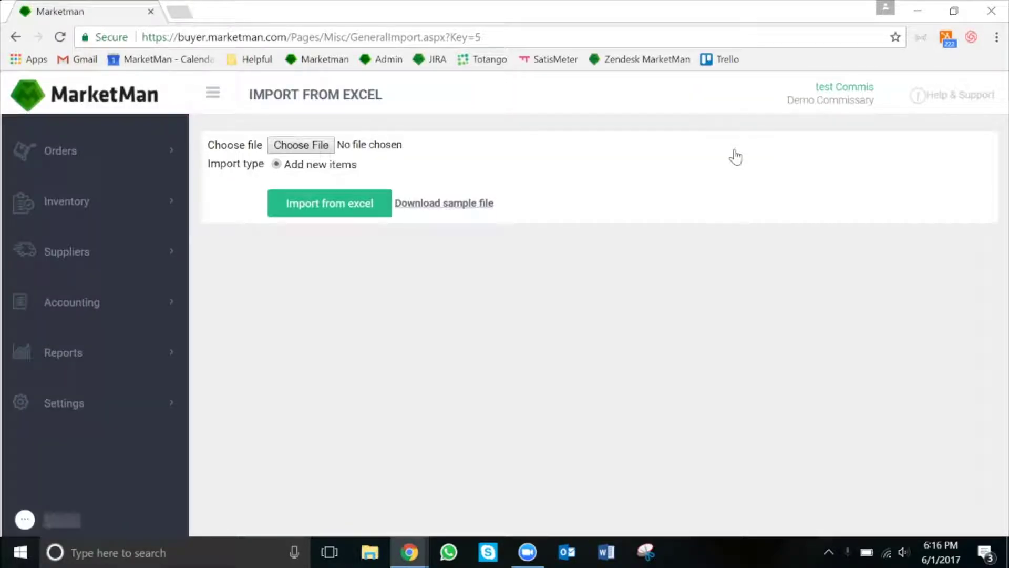
pyautogui.click(418, 209)
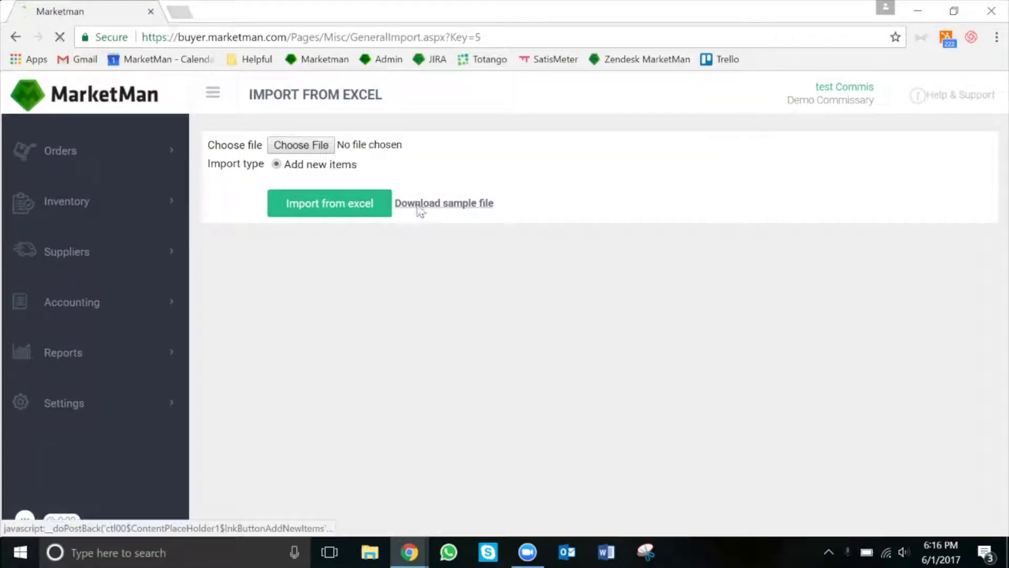
pyautogui.click(118, 521)
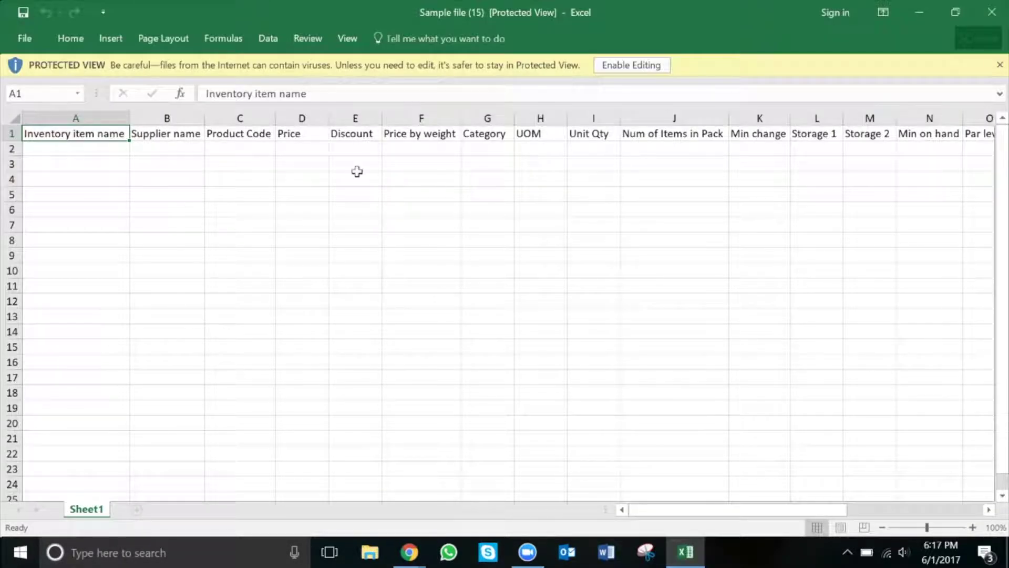
# Step: Enable editing and fill row 2 with Bagel, supplier Best Buns Bakery, and price 10
pyautogui.click(616, 66)
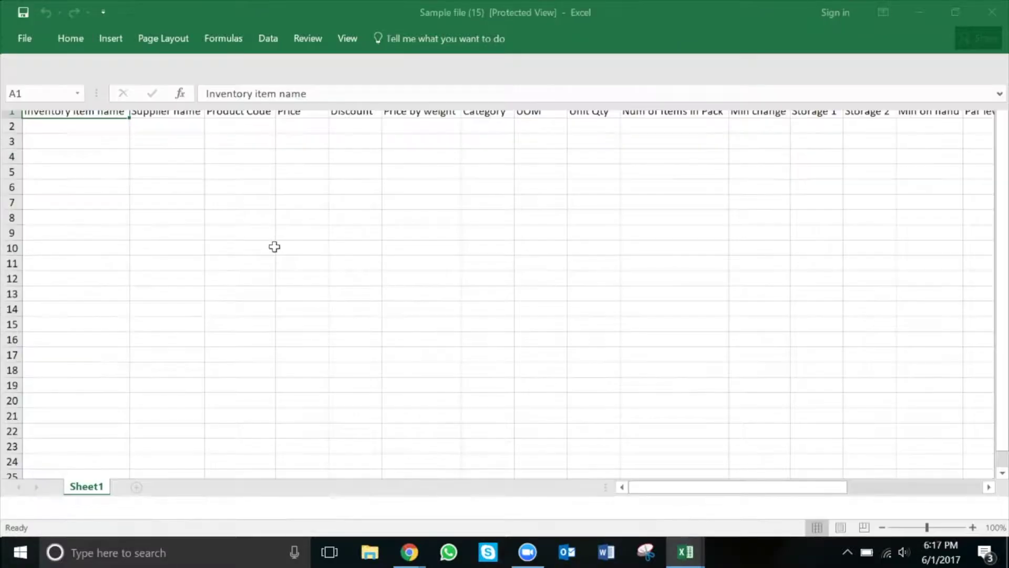
pyautogui.click(90, 195)
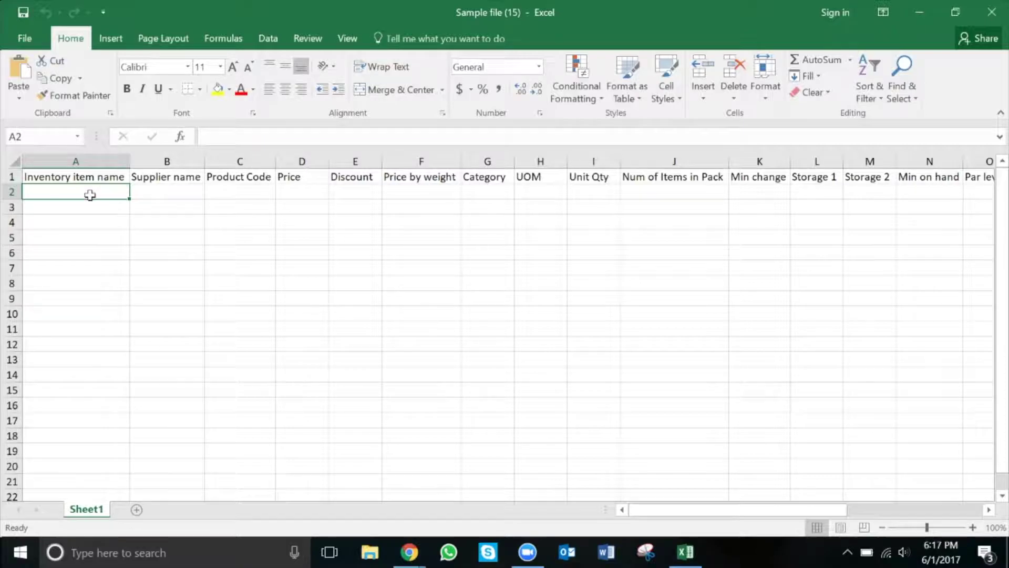
pyautogui.write('Bagel')
pyautogui.press('Tab')
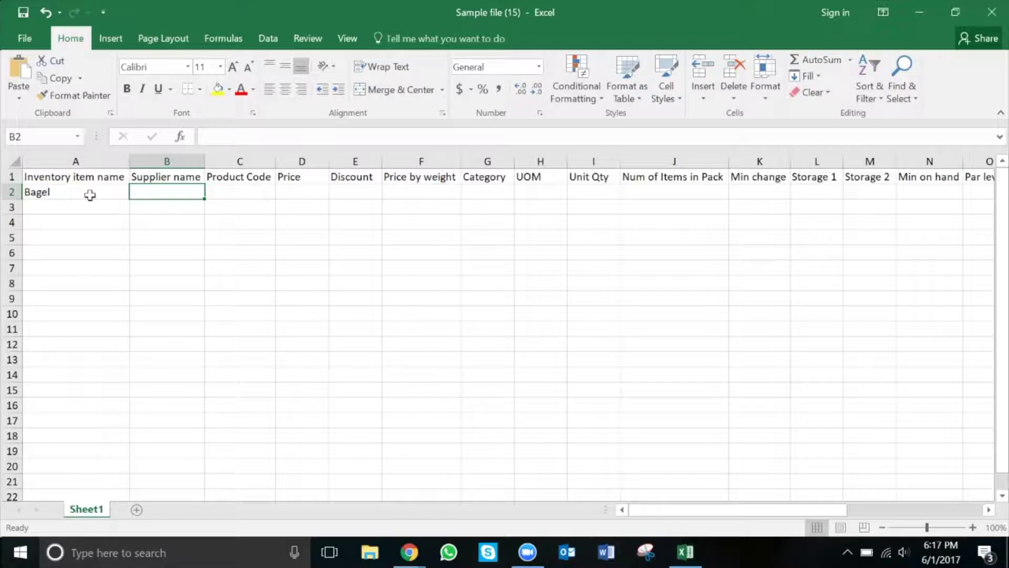
pyautogui.write('Best Buns Bake')
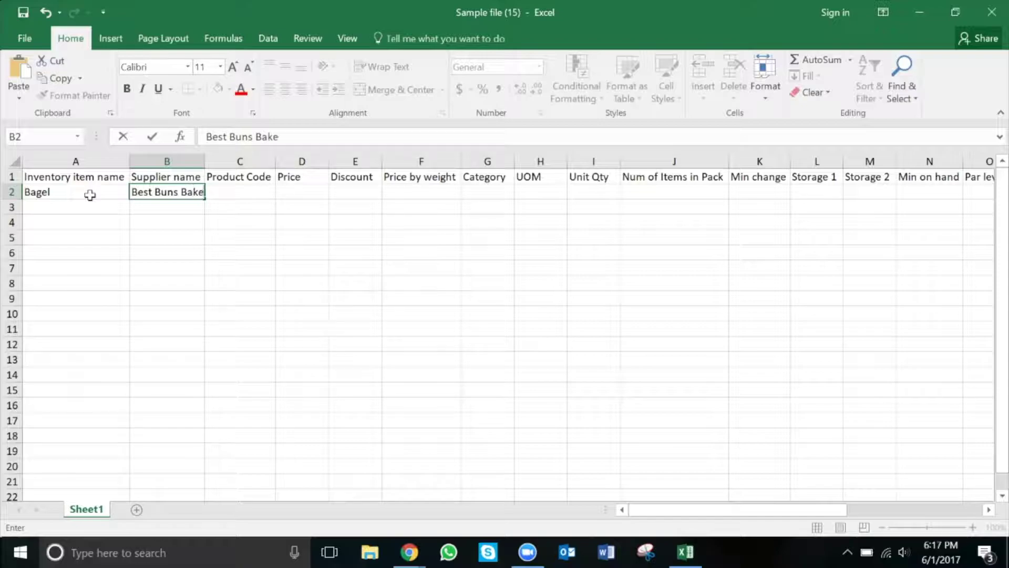
pyautogui.write('ry')
pyautogui.press('Tab')
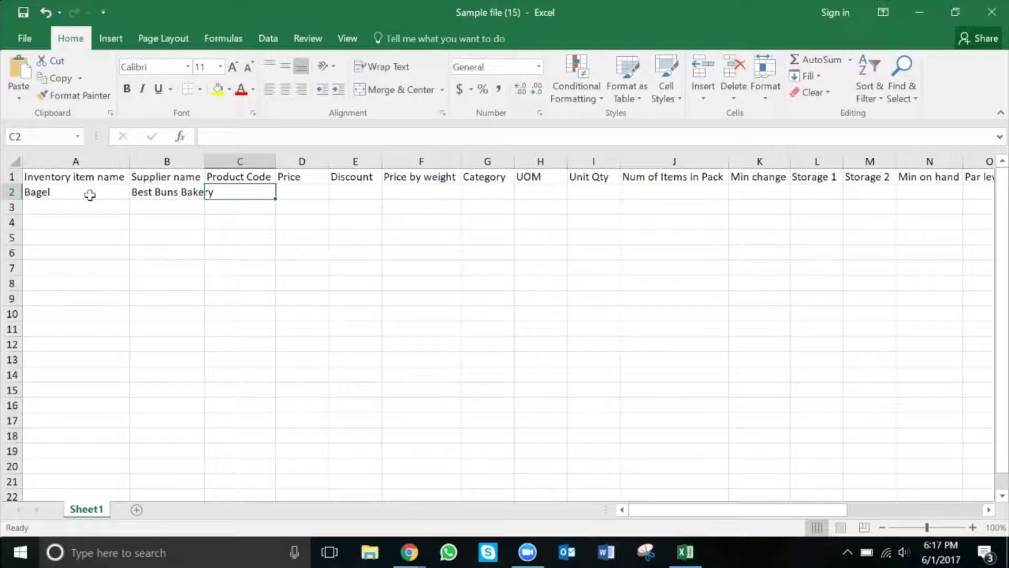
pyautogui.press('Tab')
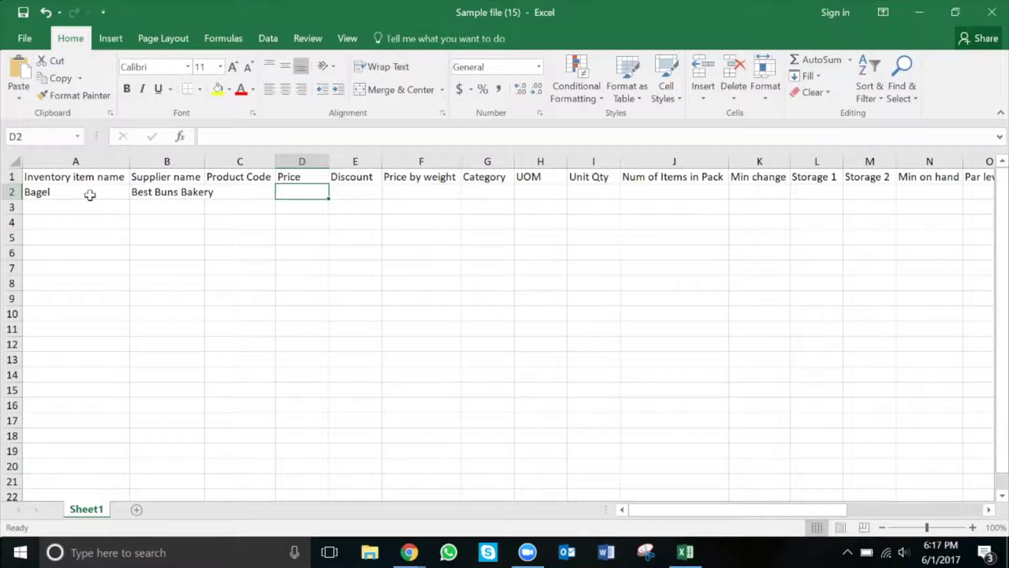
pyautogui.write('10')
pyautogui.press('Tab')
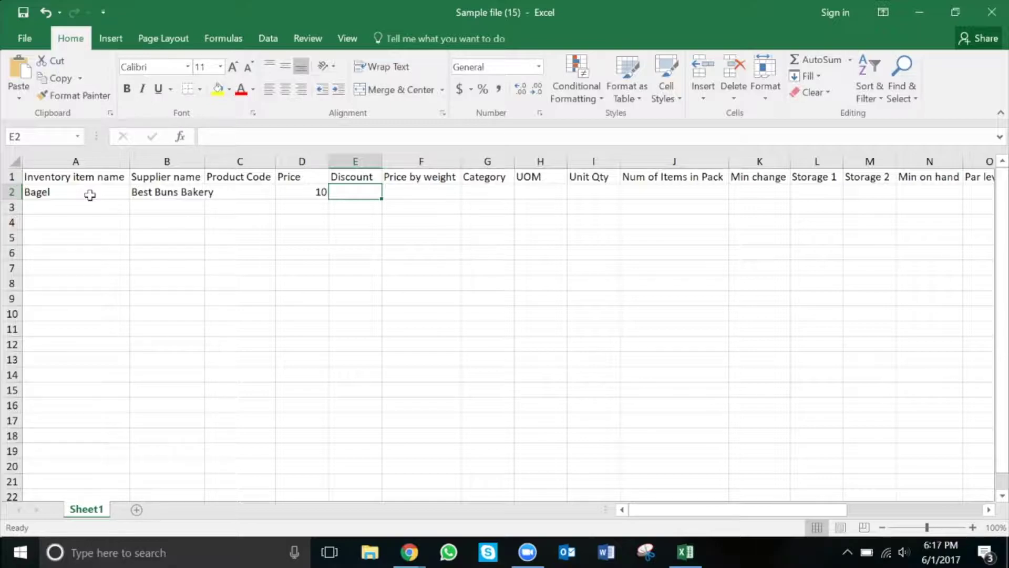
# Step: Enter EA in the UOM column and 10 as Unit Qty for the Bagel row
pyautogui.press('Tab')
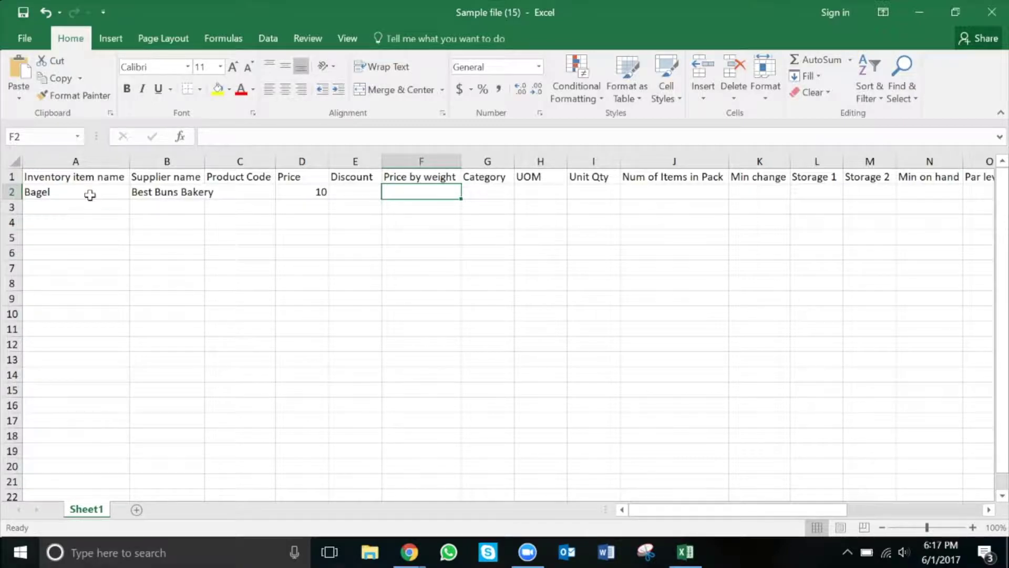
pyautogui.press('Tab')
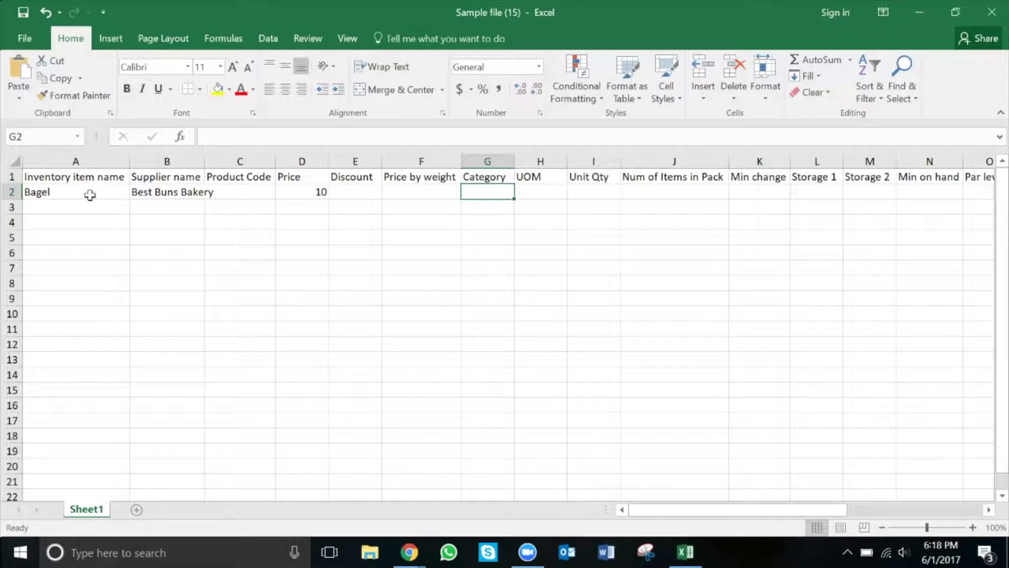
pyautogui.press('Right')
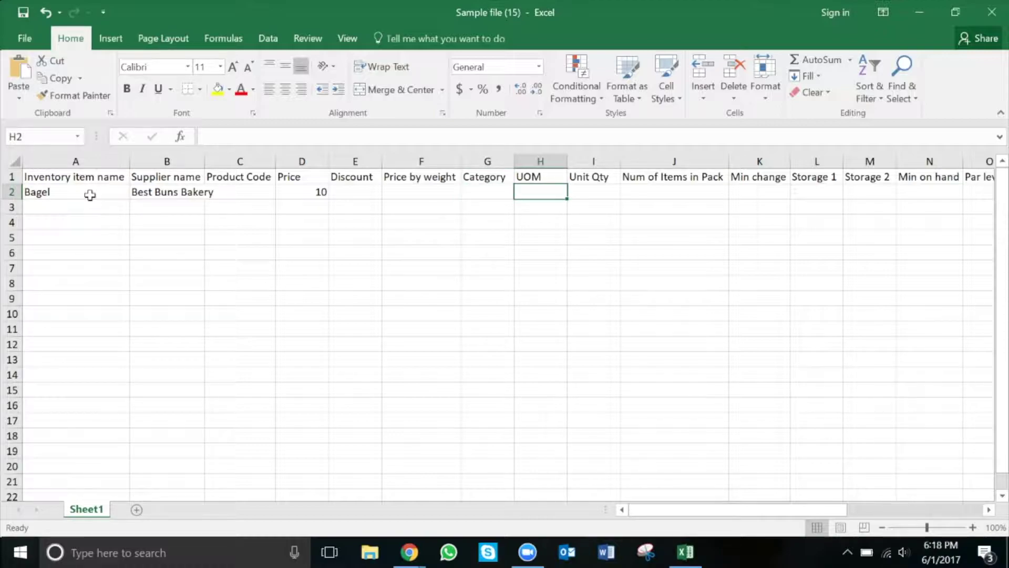
pyautogui.write('EA')
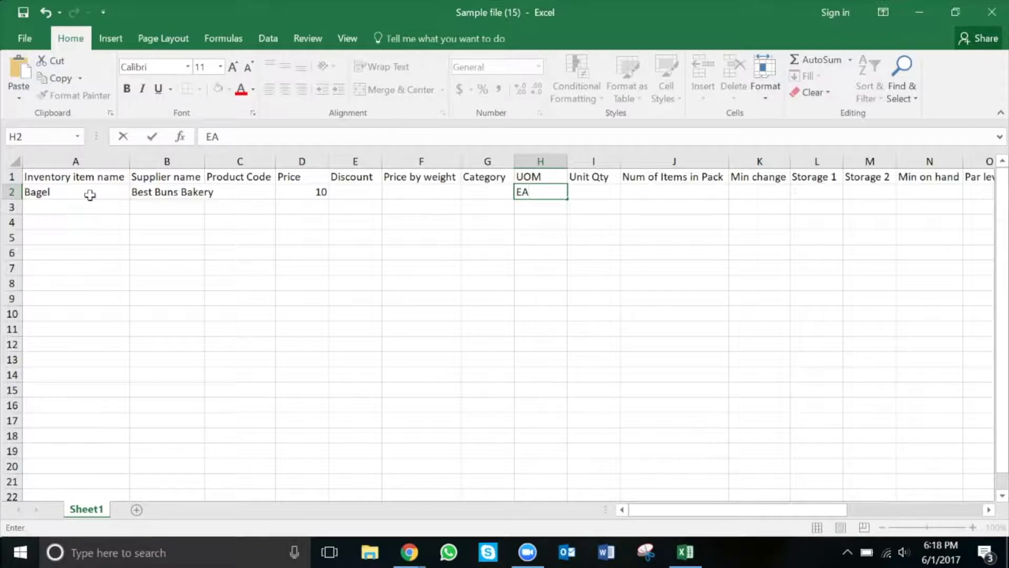
pyautogui.press('Right')
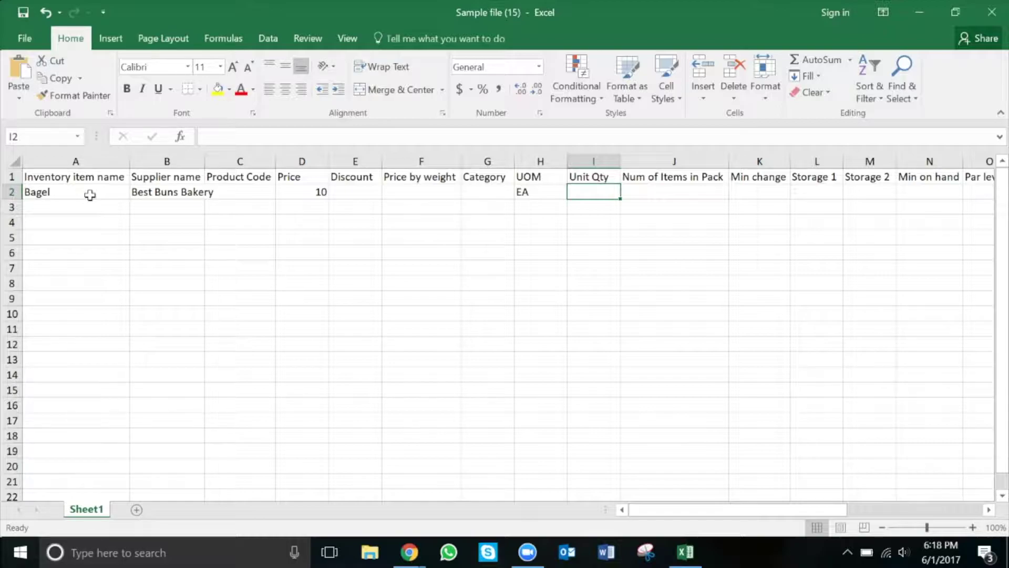
pyautogui.write('10')
pyautogui.press('Right')
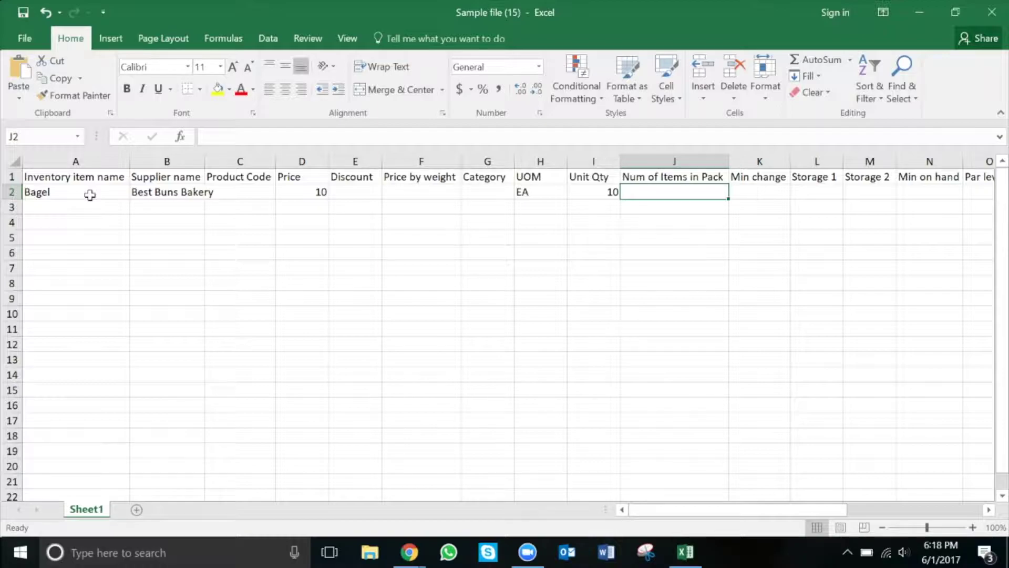
pyautogui.press('Right')
pyautogui.press('Right')
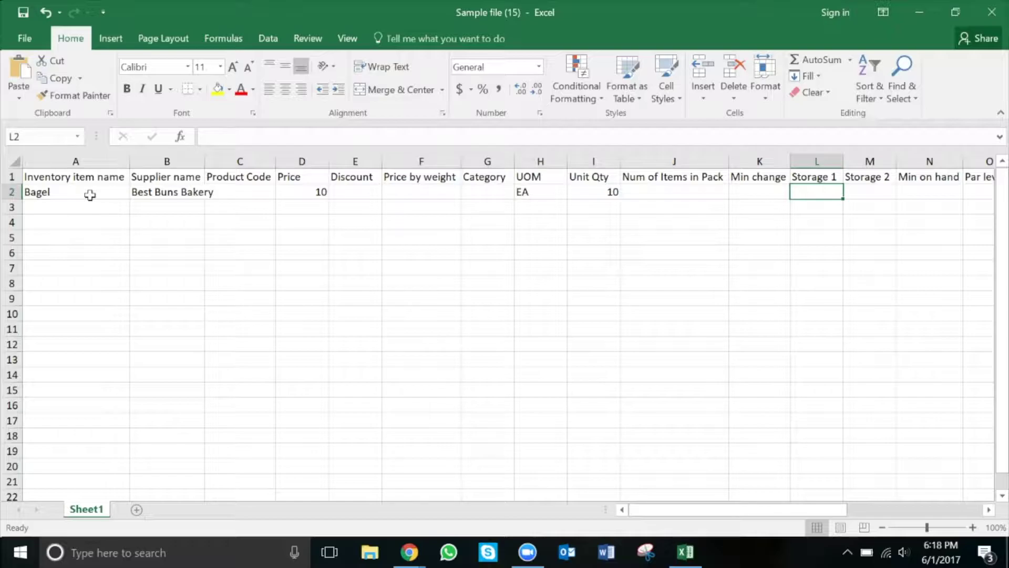
pyautogui.click(989, 511)
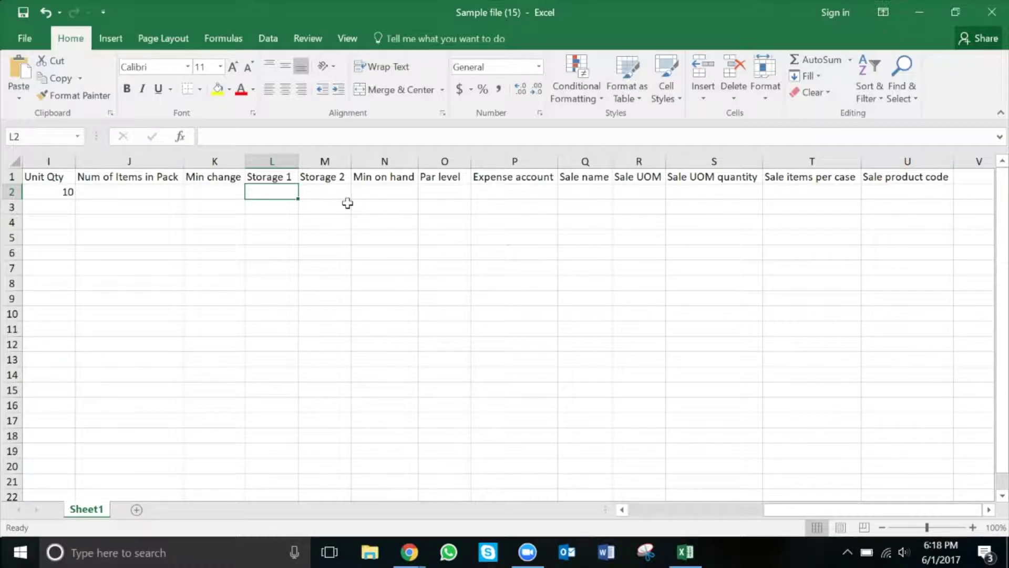
# Step: Enter 5 for Min on hand and 10 for Par level in the Bagel row
pyautogui.press('Right')
pyautogui.press('Right')
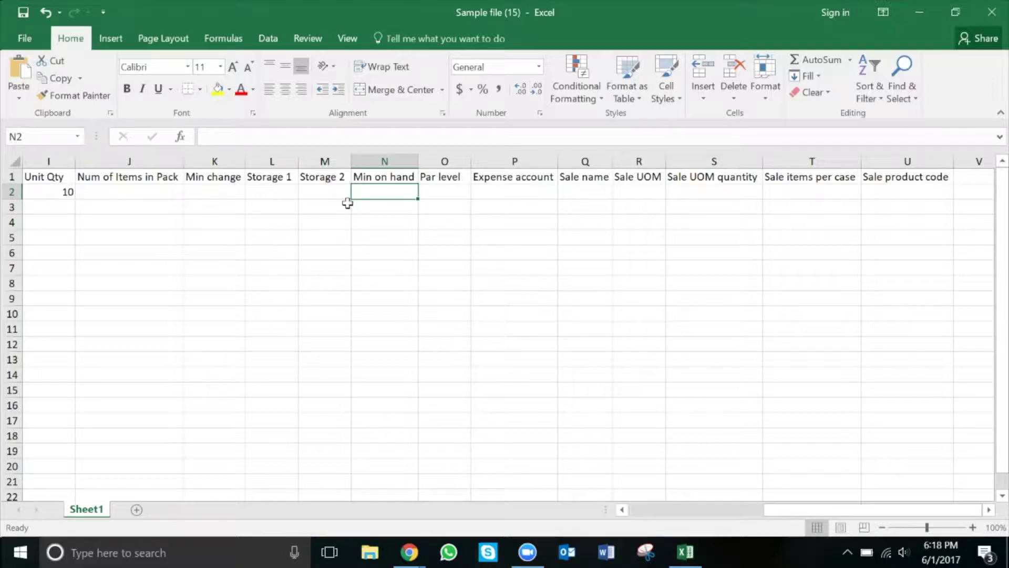
pyautogui.write('5')
pyautogui.press('Tab')
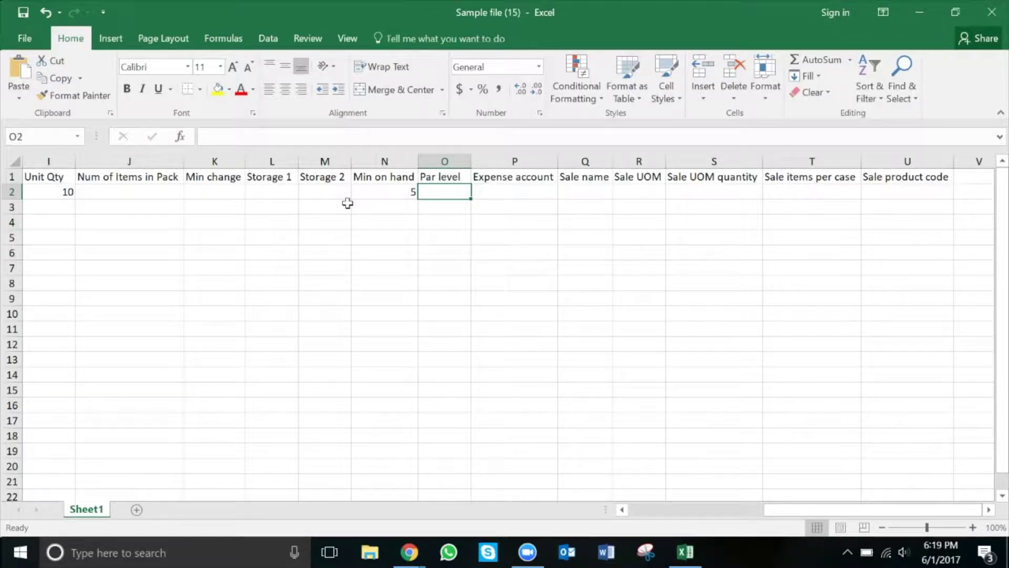
pyautogui.write('10')
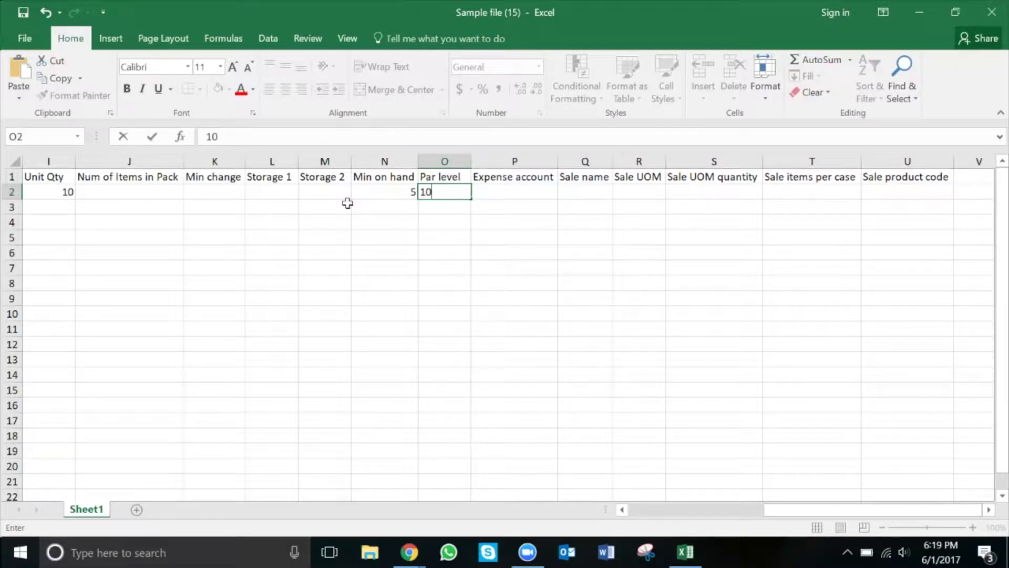
pyautogui.press('Tab')
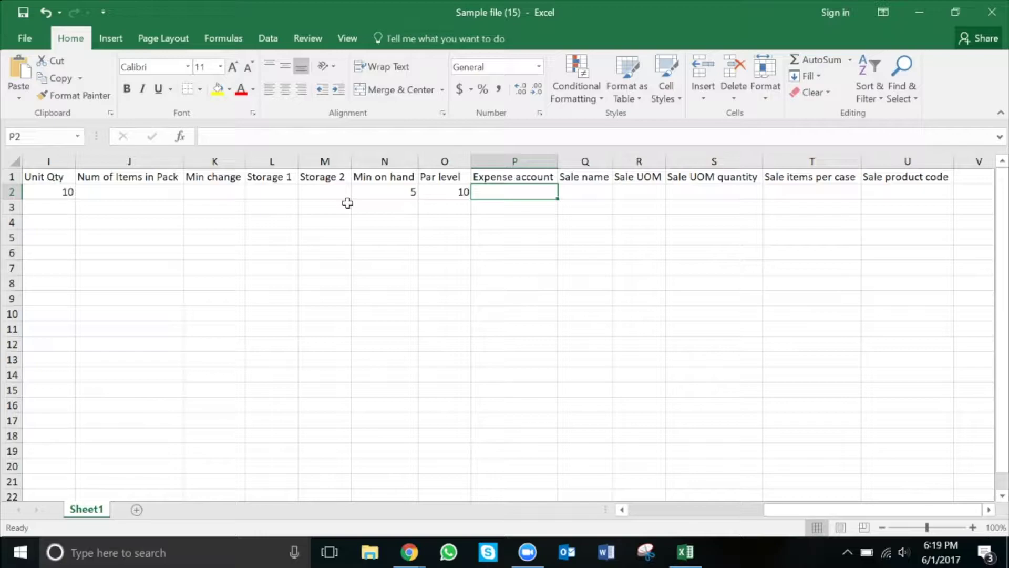
pyautogui.press('Right')
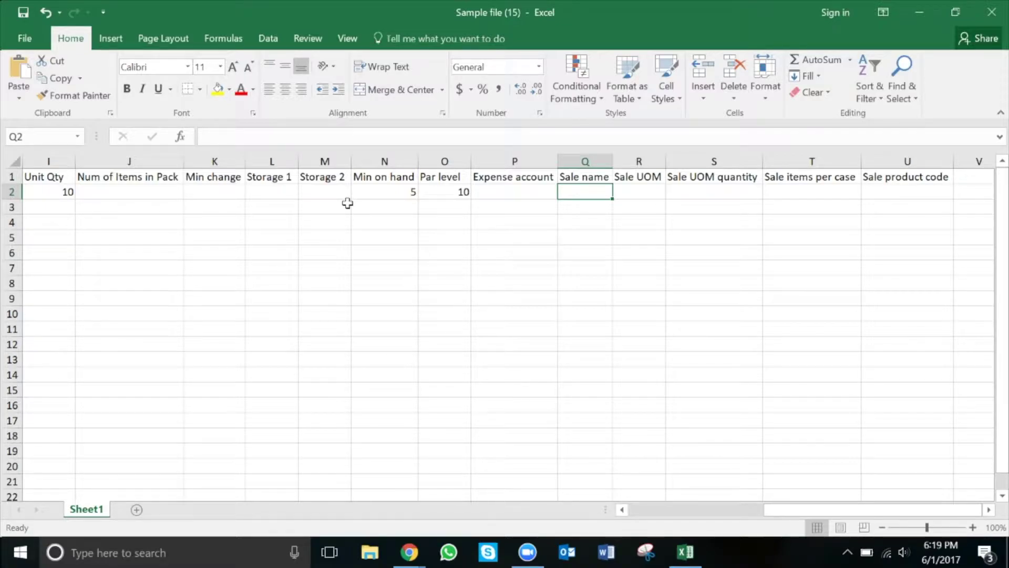
pyautogui.press('Right')
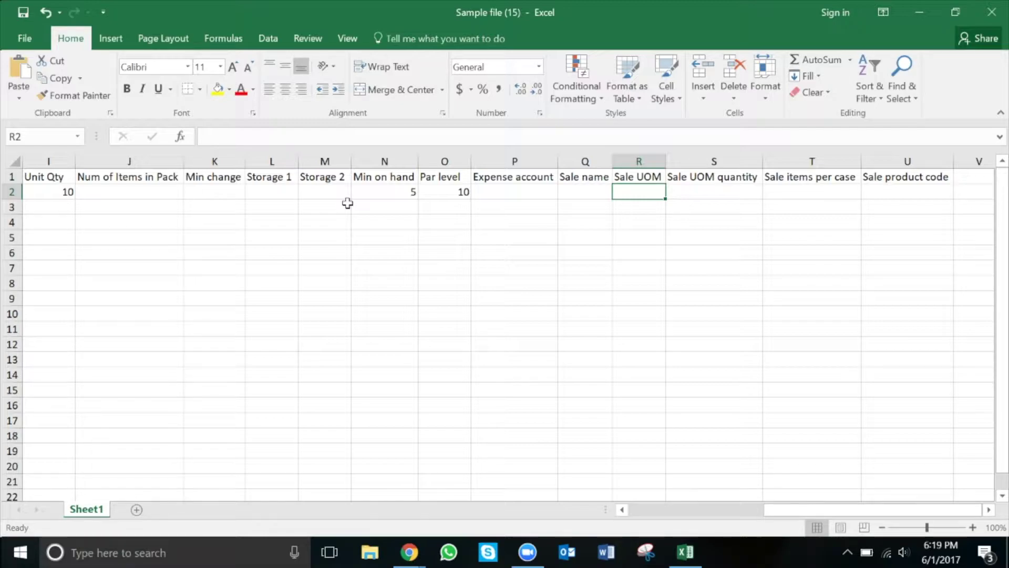
pyautogui.press('Right')
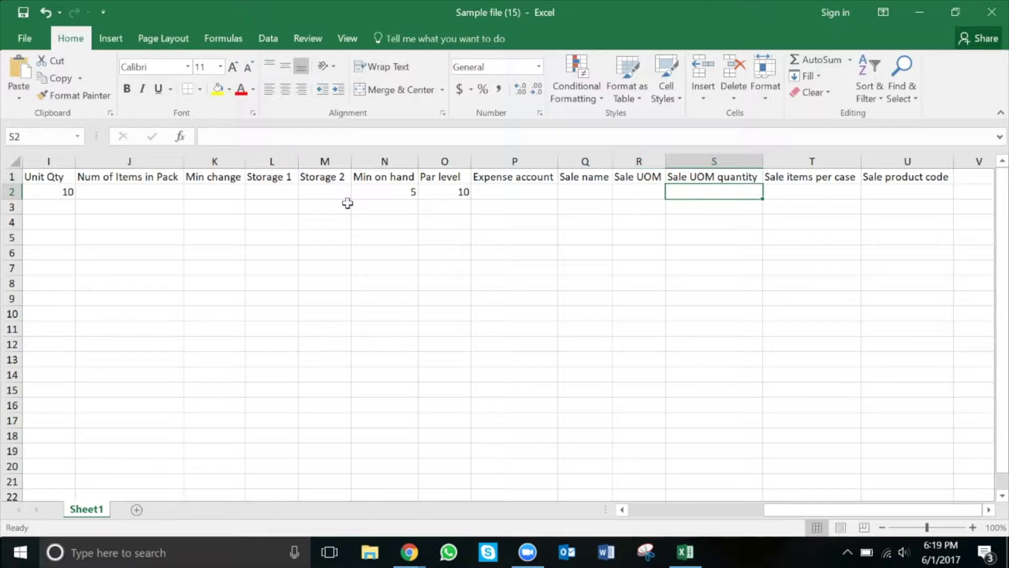
pyautogui.press('Right')
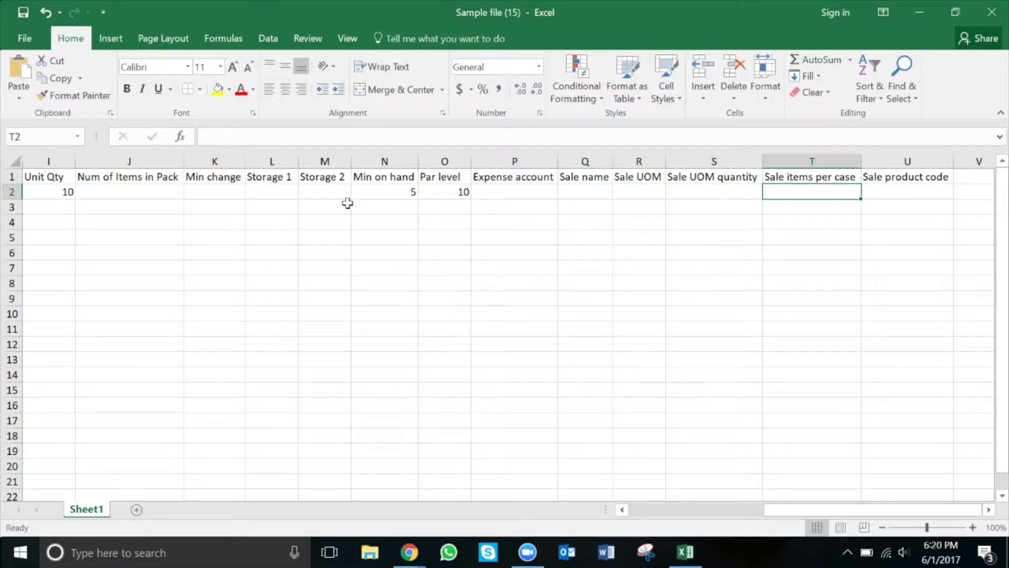
pyautogui.press('Right')
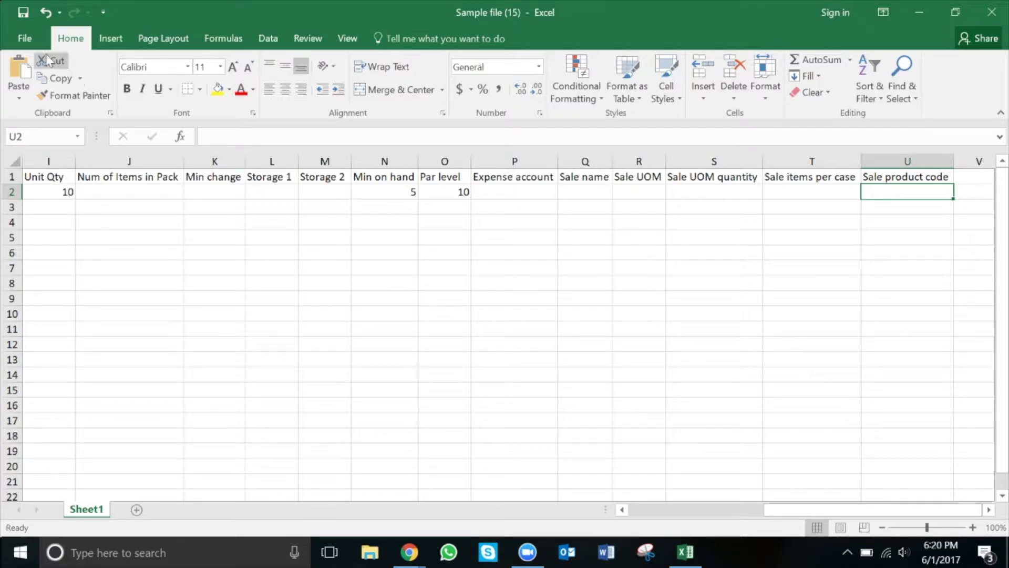
# Step: Save the workbook as UPLOAD in the Desktop's Clients folder, then return to MarketMan
pyautogui.click(27, 40)
pyautogui.click(33, 166)
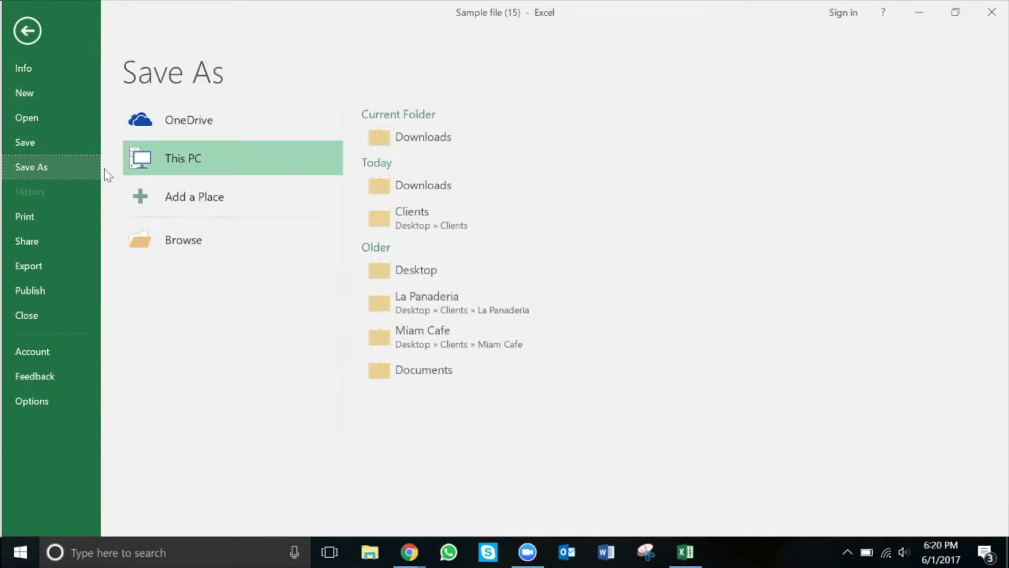
pyautogui.click(402, 215)
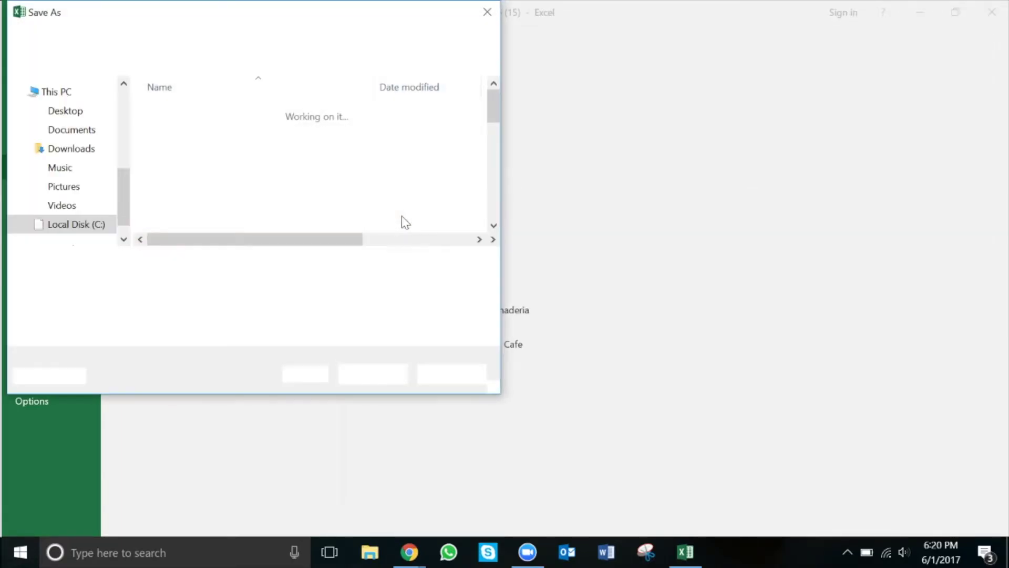
pyautogui.write('UPLOAD')
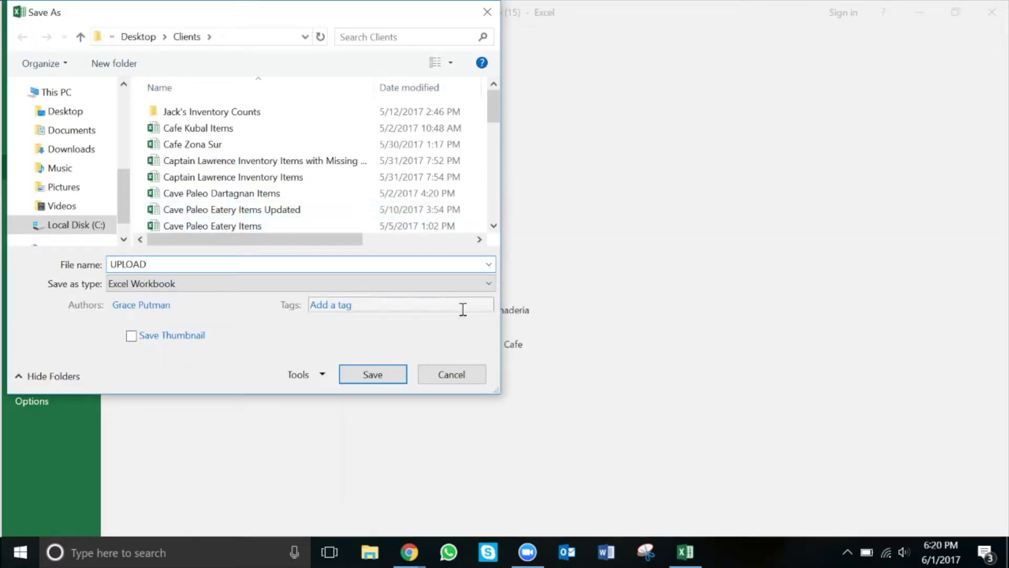
pyautogui.click(368, 375)
pyautogui.moveTo(409, 552)
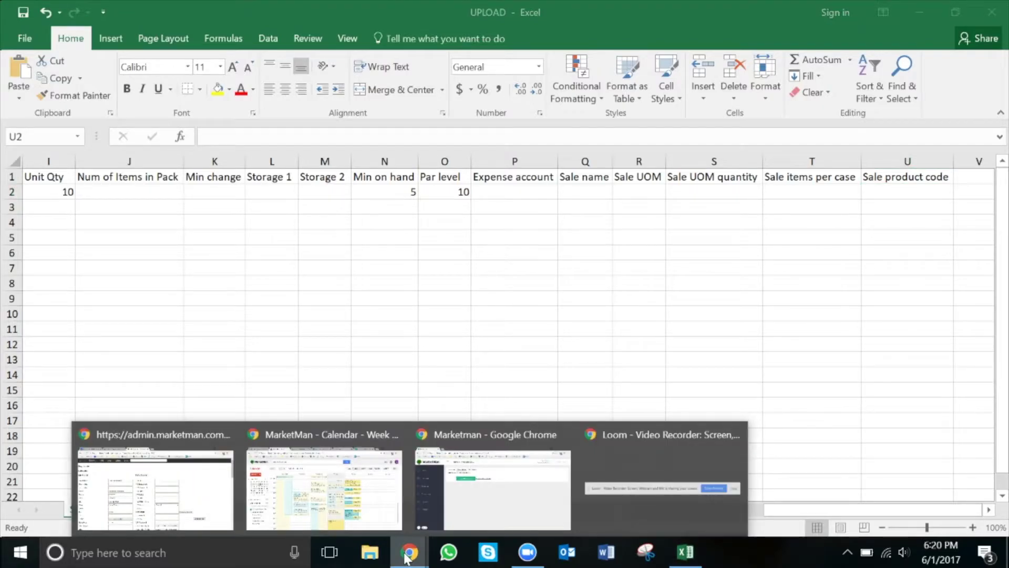
pyautogui.click(458, 501)
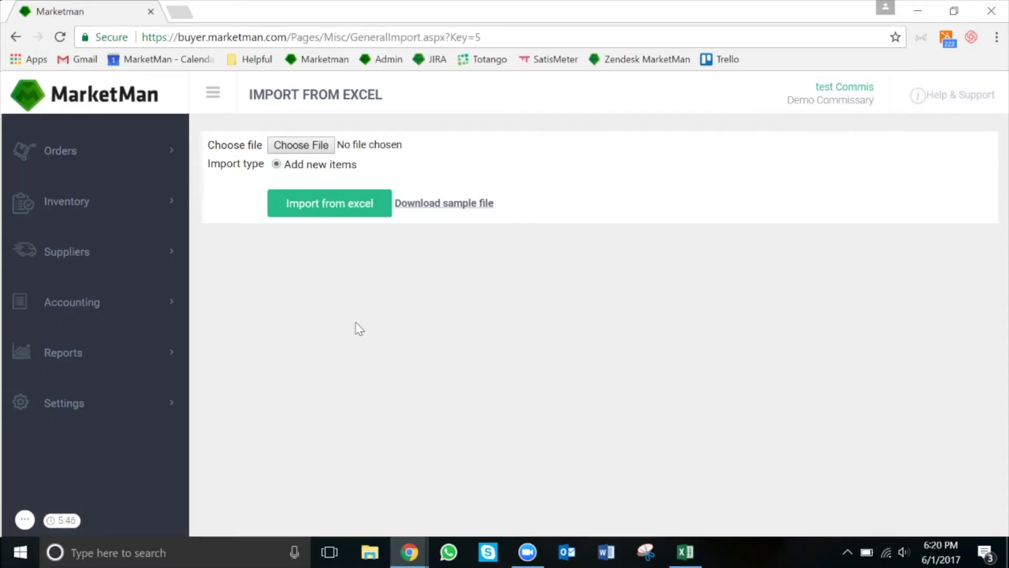
# Step: Choose UPLOAD from the Clients folder as the file and run Import from excel
pyautogui.click(274, 144)
pyautogui.scroll(-6, 252, 252)
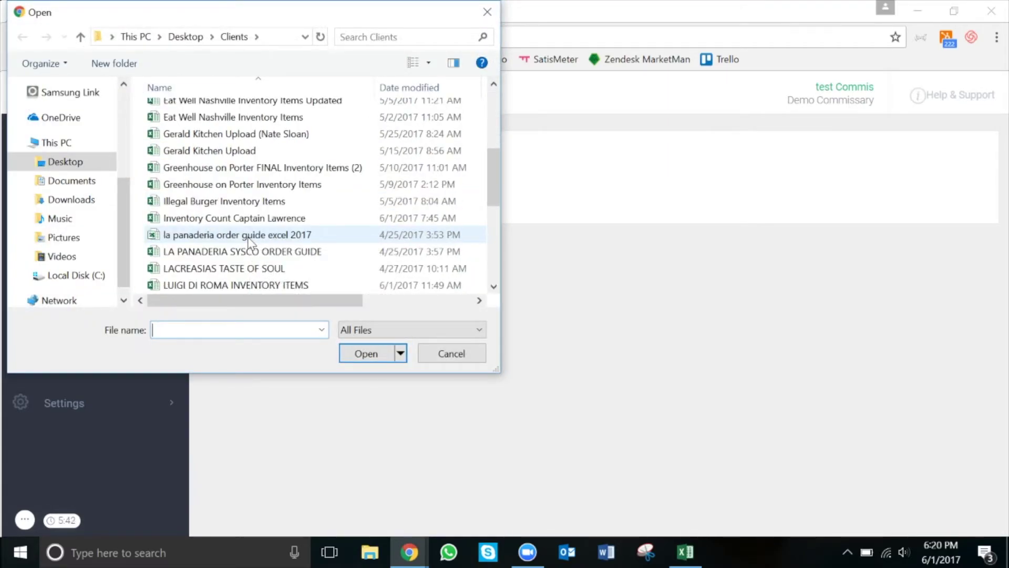
pyautogui.scroll(-2, 249, 242)
pyautogui.click(184, 284)
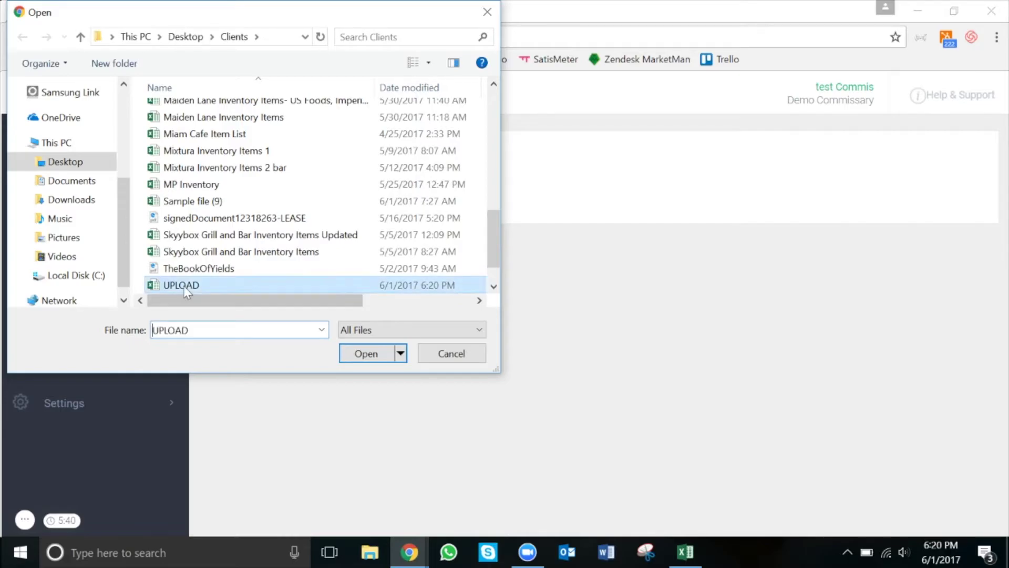
pyautogui.click(357, 353)
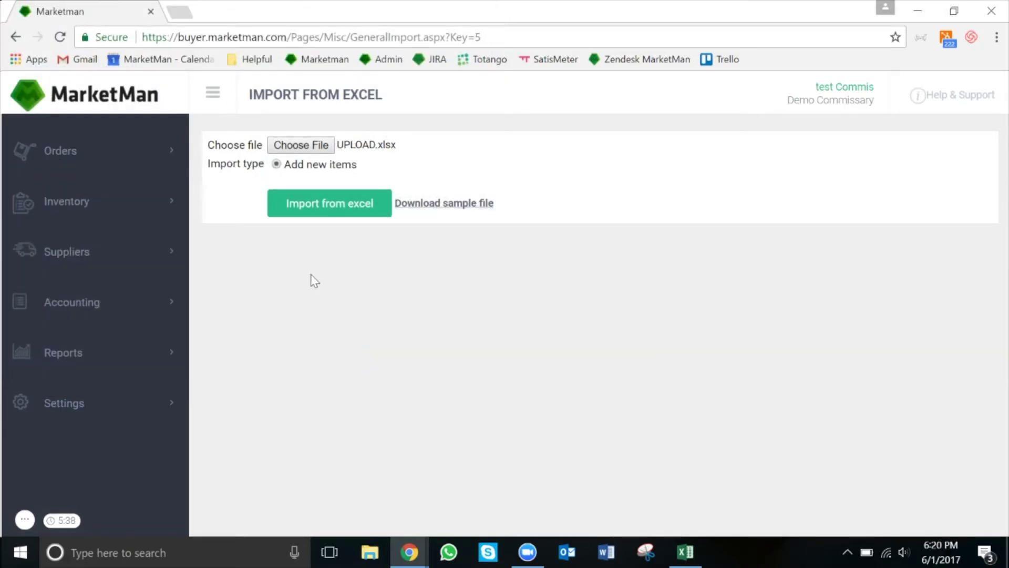
pyautogui.click(277, 212)
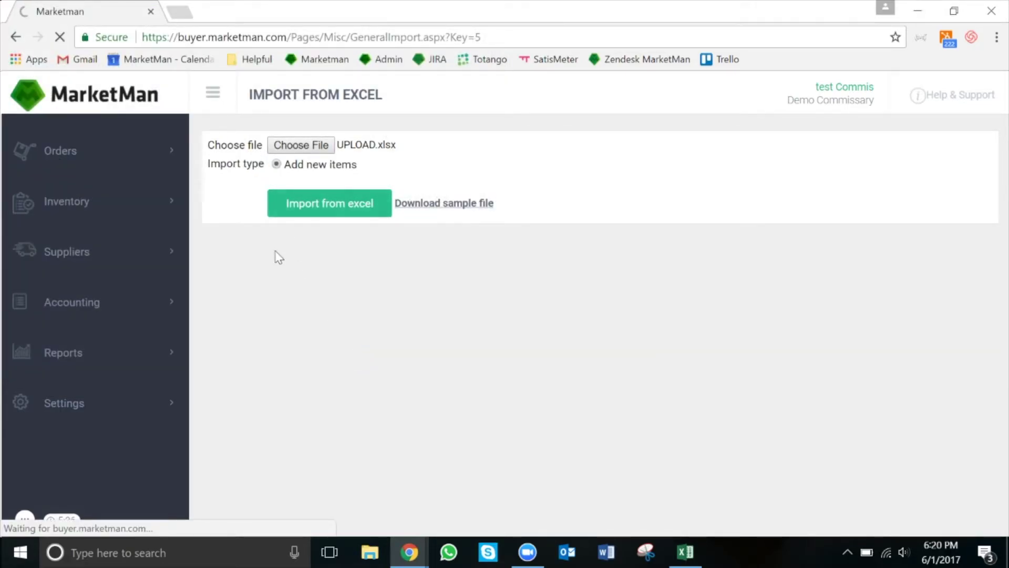